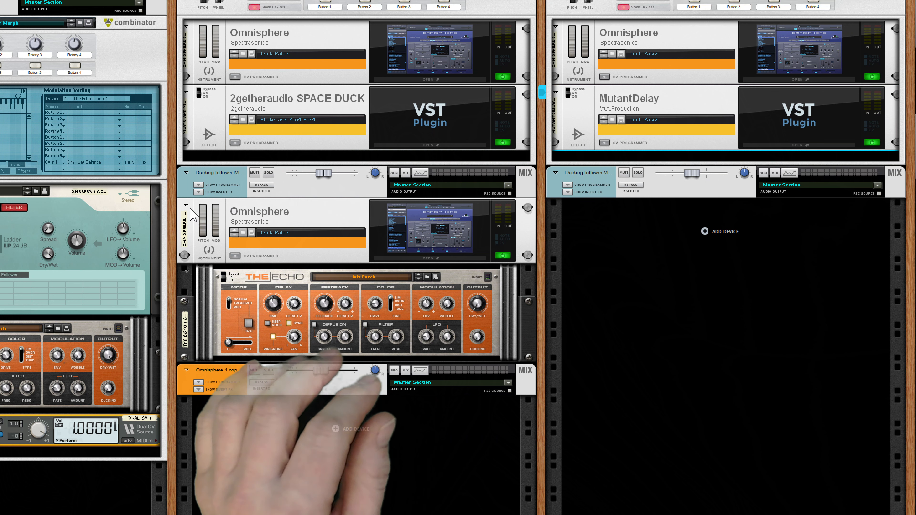
Select the Omnisphere feeding The Echo for playing and try The Echo's dry/wet balance at different amounts, including 100%.
left_click(184, 208)
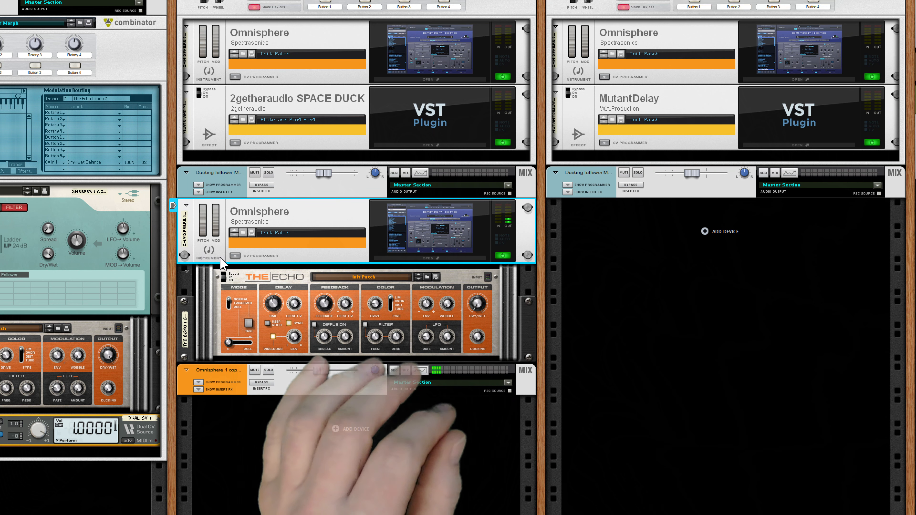
left_click(480, 299)
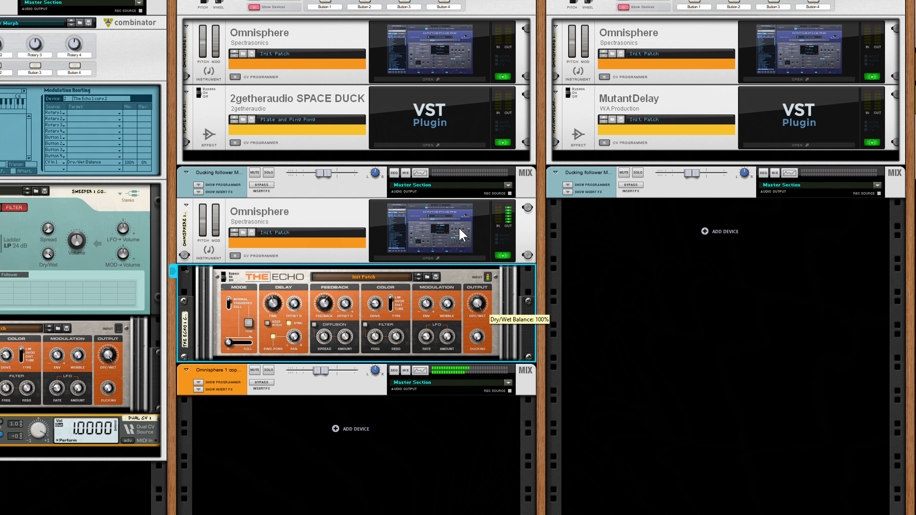
left_click_drag(475, 373, 476, 378)
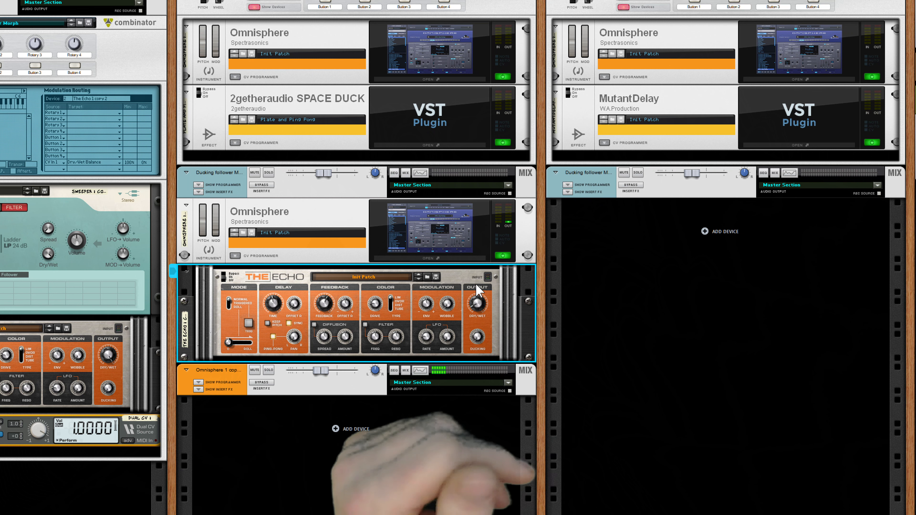
mouse_move(481, 313)
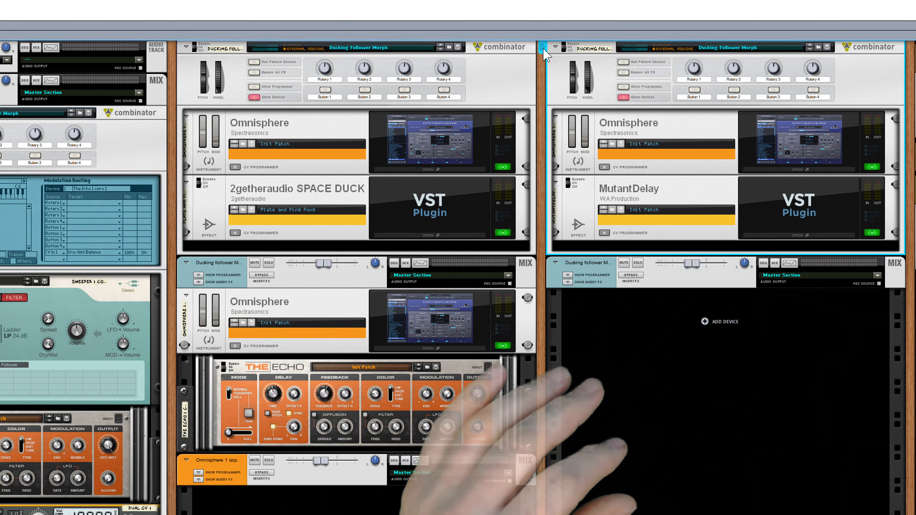
Open the MutantDelay plugin in its Combinator, continue the trial, examine its delay and internal ducker controls, and close it.
left_click(559, 71)
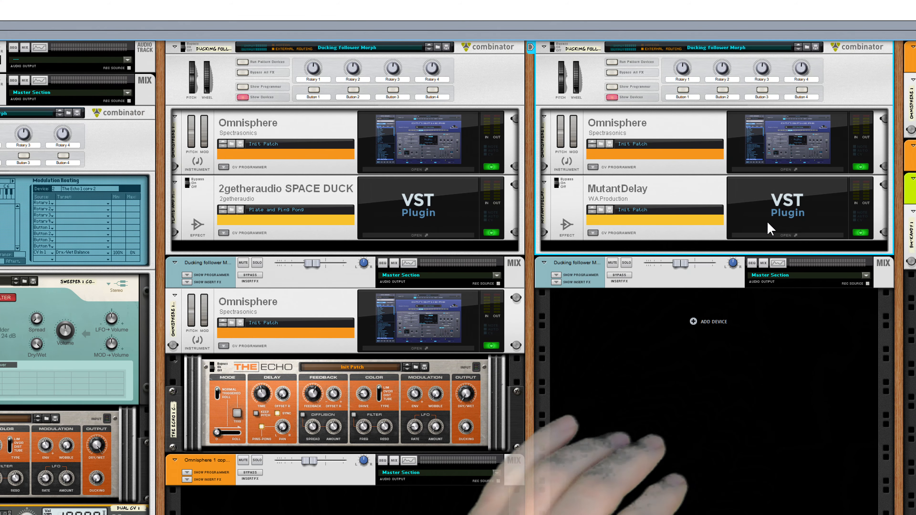
left_click(780, 230)
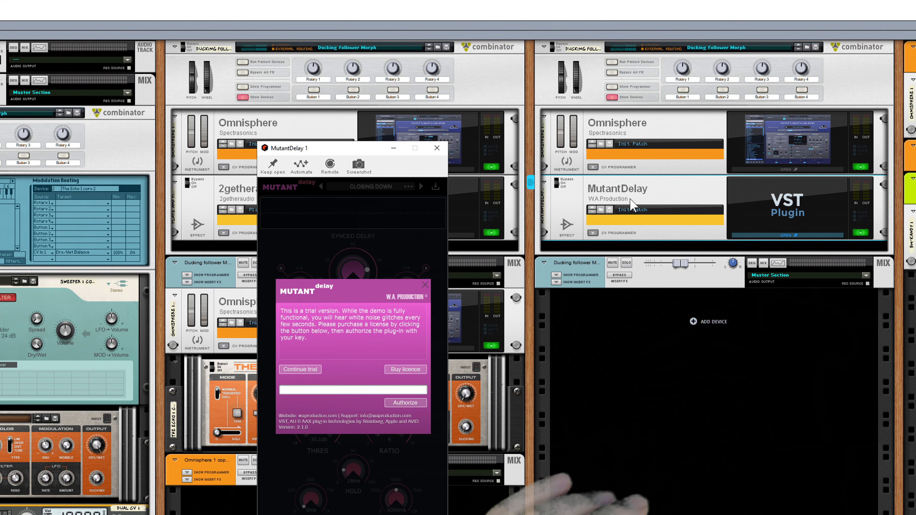
left_click(300, 369)
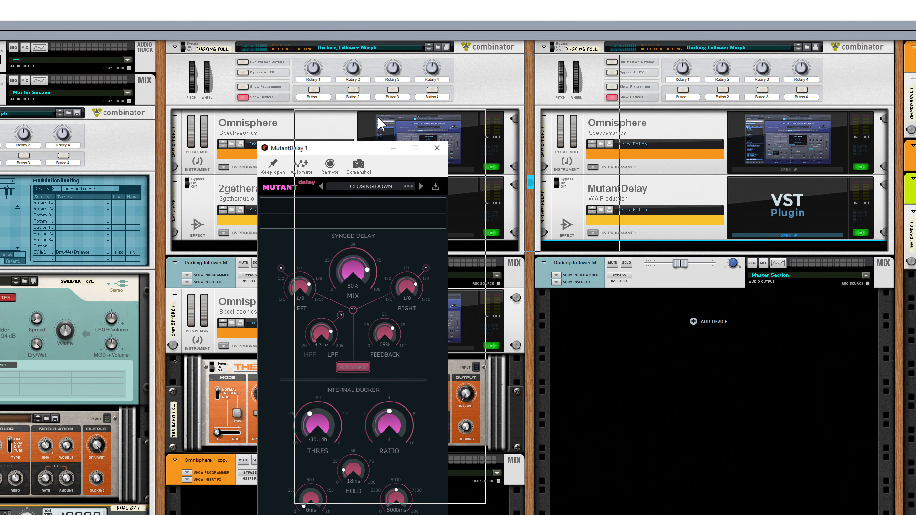
left_click_drag(340, 149, 377, 117)
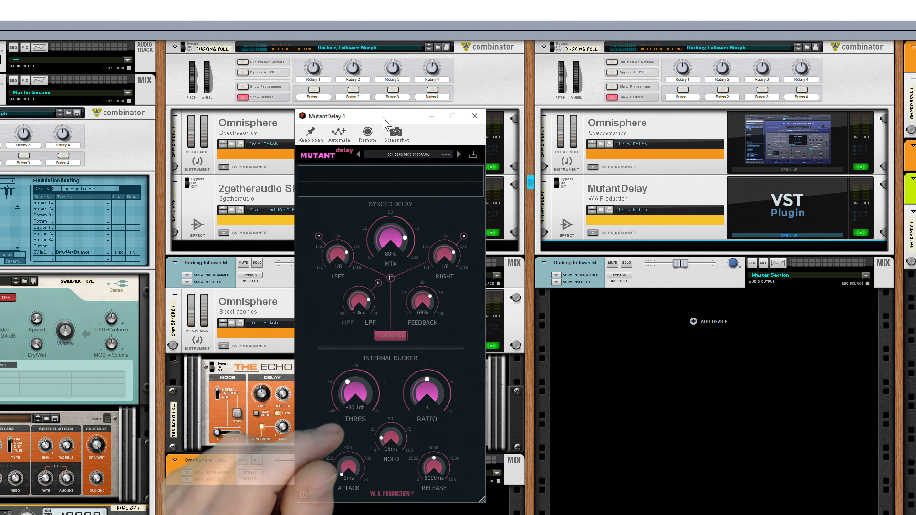
left_click(474, 116)
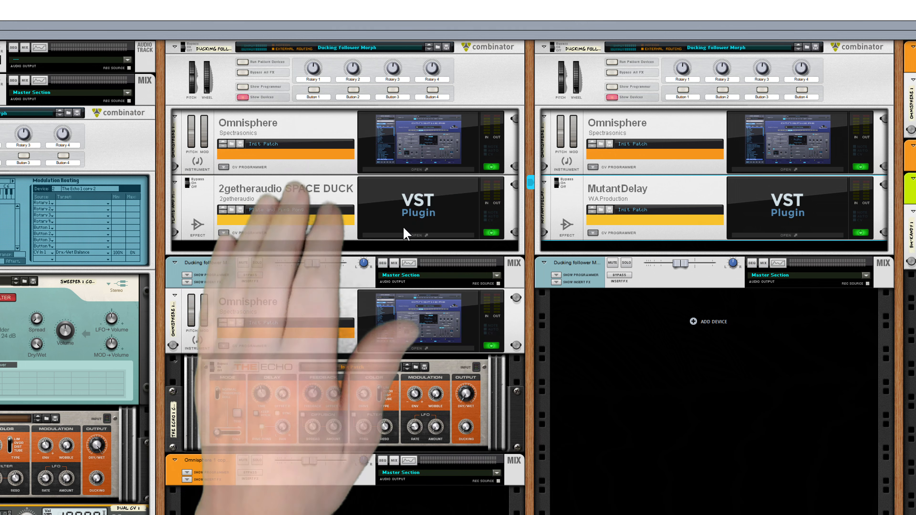
Open the SPACE DUCK plugin, keep its window open, continue the trial, examine its delay and reverb ducking controls, and close it.
left_click(418, 216)
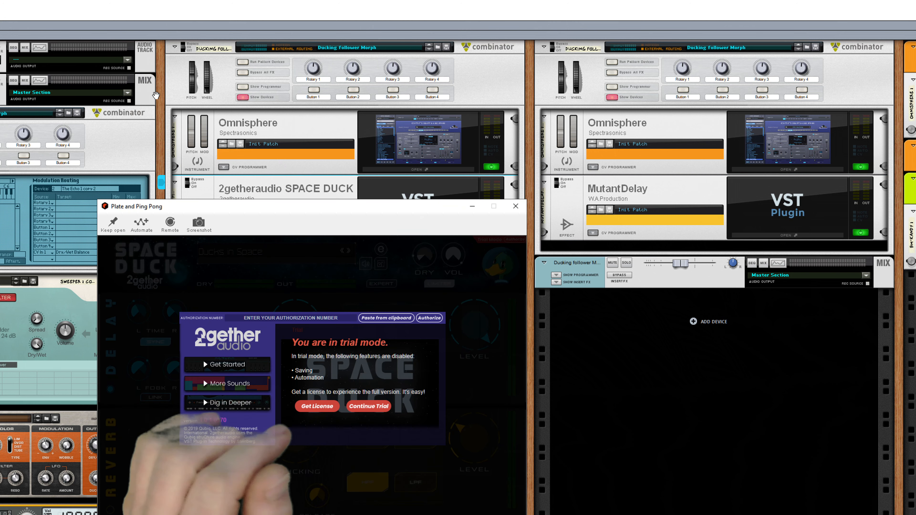
left_click(114, 225)
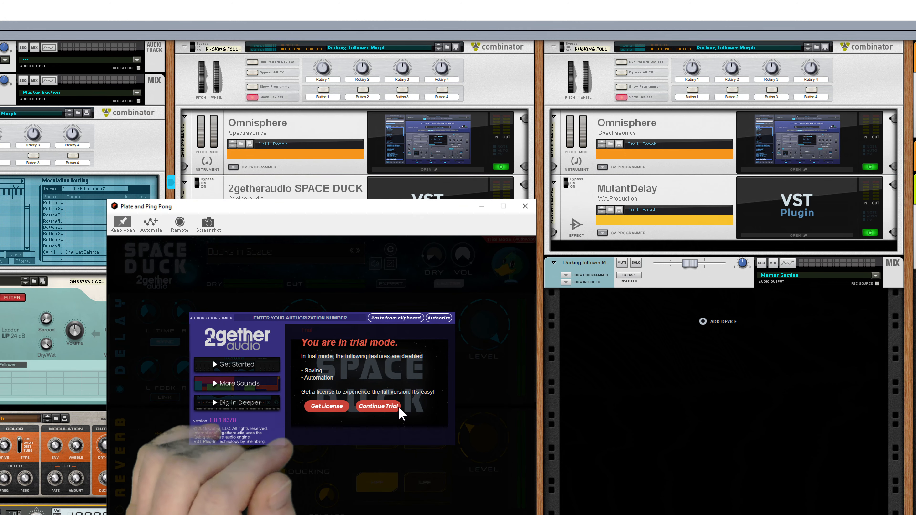
left_click(378, 406)
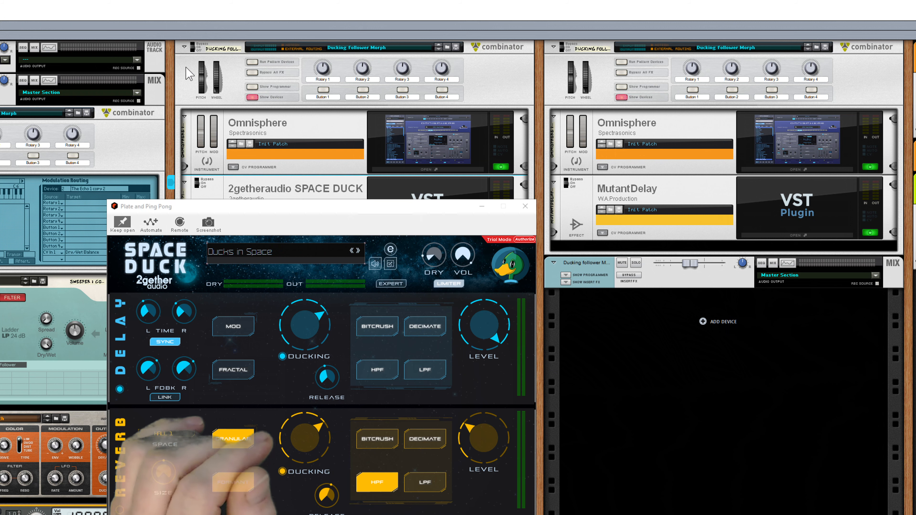
left_click(189, 74)
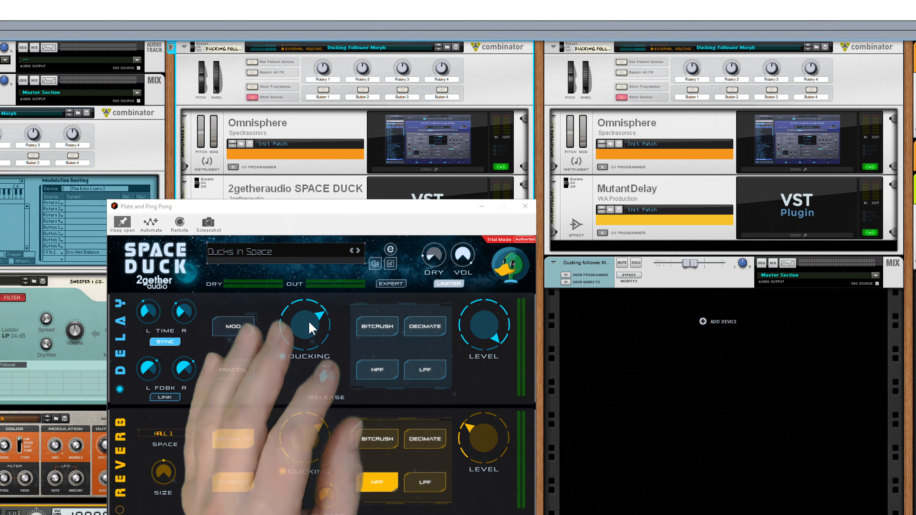
left_click(525, 206)
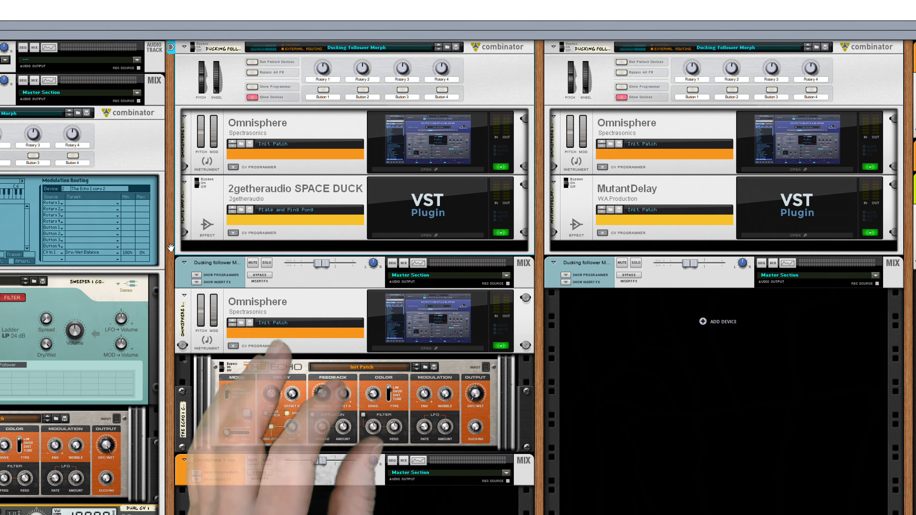
Examine the rear cabling of the Ducking Follower Morph Combinator containing Omnisphere, Sweeper and The Echo, and return to the front view.
left_click_drag(170, 248, 804, 301)
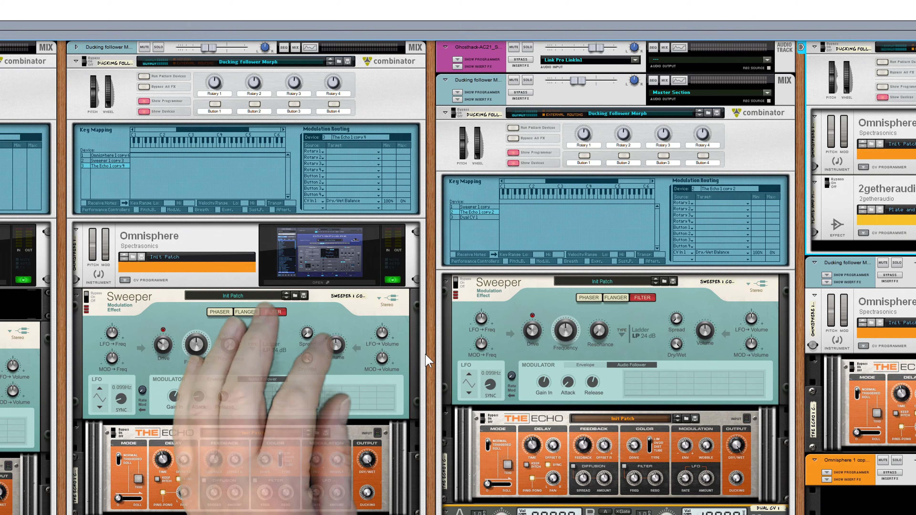
left_click_drag(427, 361, 489, 334)
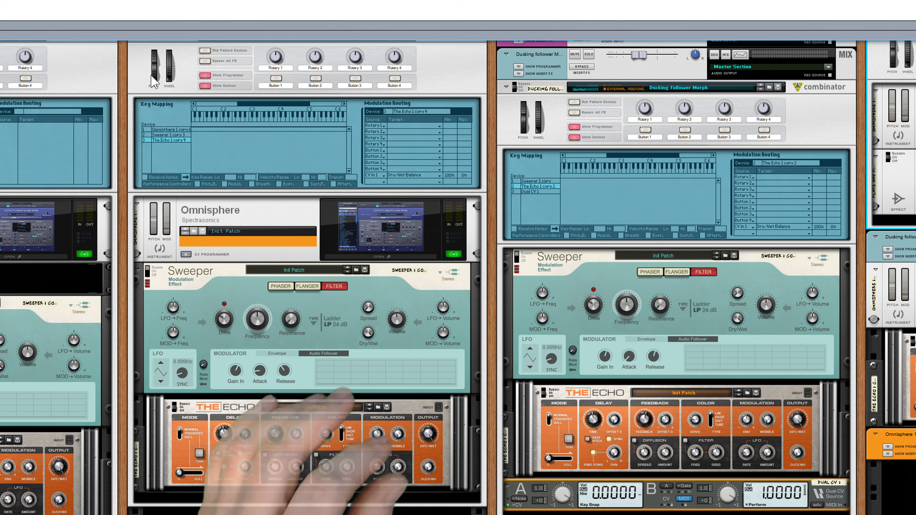
scroll(155, 82, "up", 1)
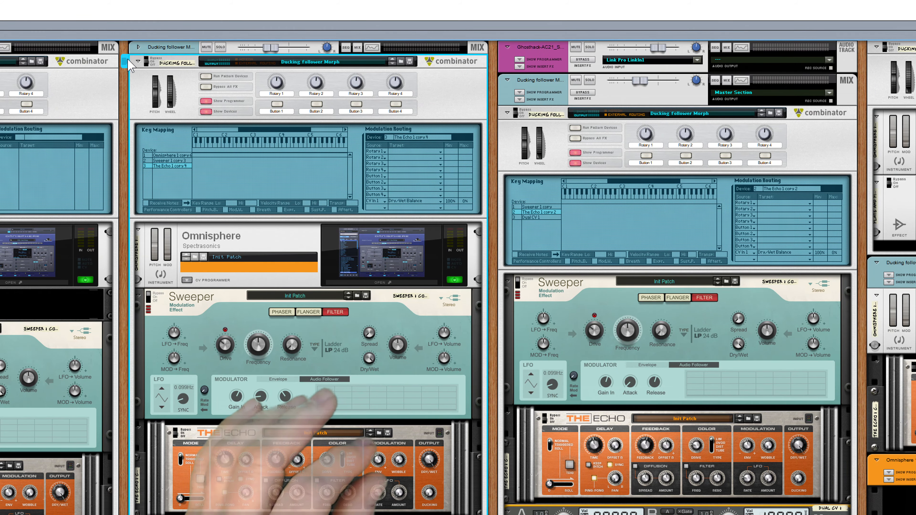
scroll(292, 239, "down", 2)
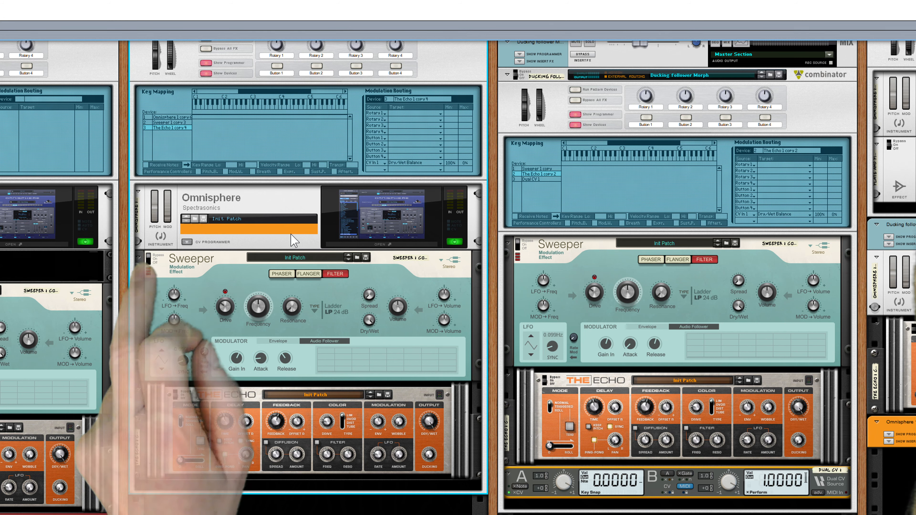
key("Tab")
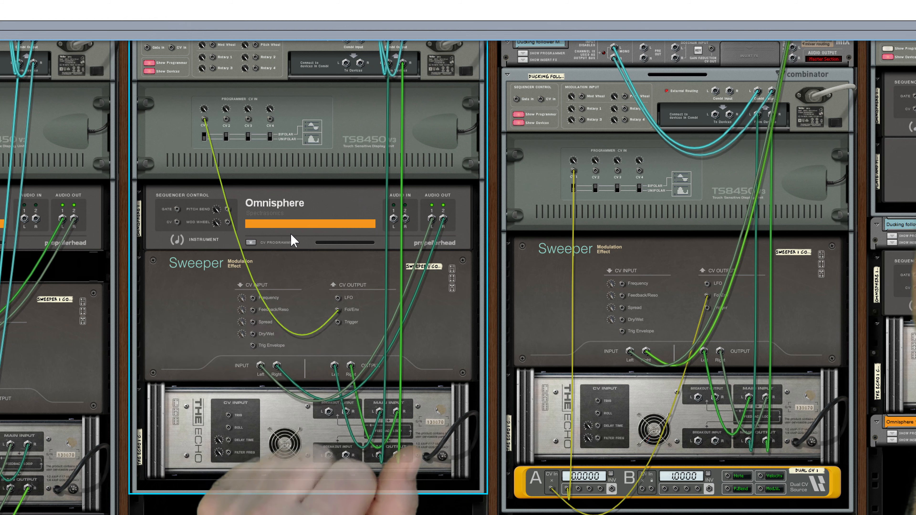
key("Tab")
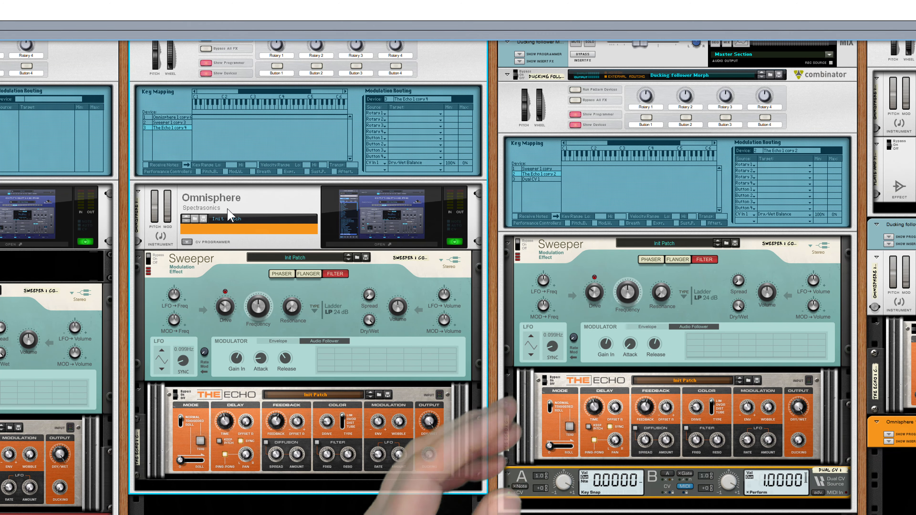
In the Combinator with Dual CV, set the maximum of The Echo's CV-driven Dry/Wet Balance routing to 17%.
left_click(608, 349)
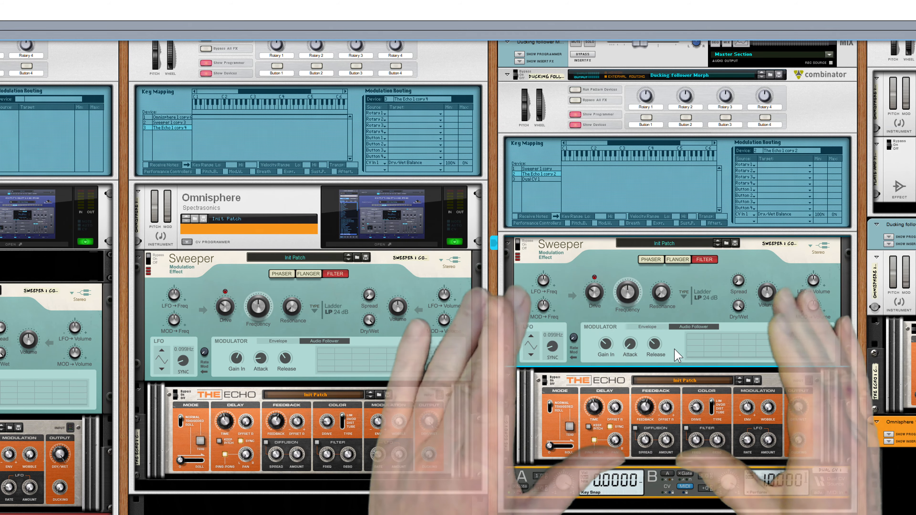
scroll(783, 285, "right", 2)
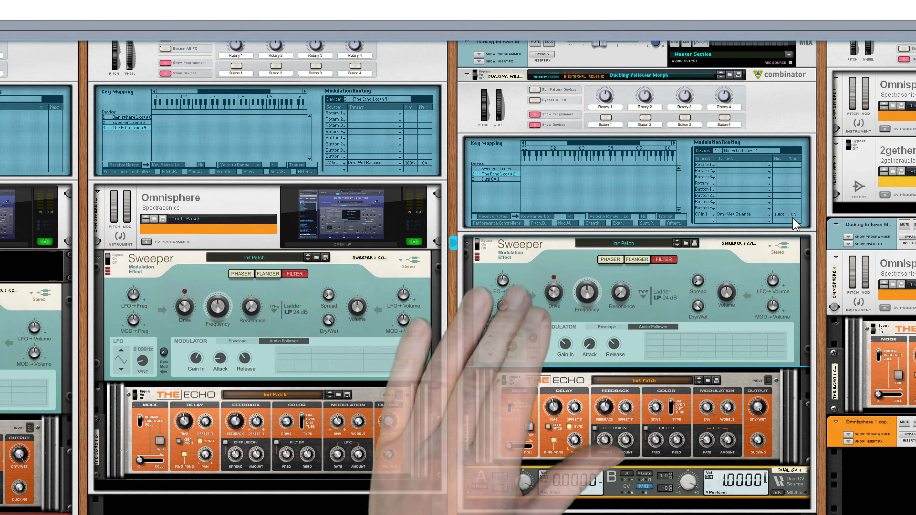
left_click_drag(797, 219, 798, 216)
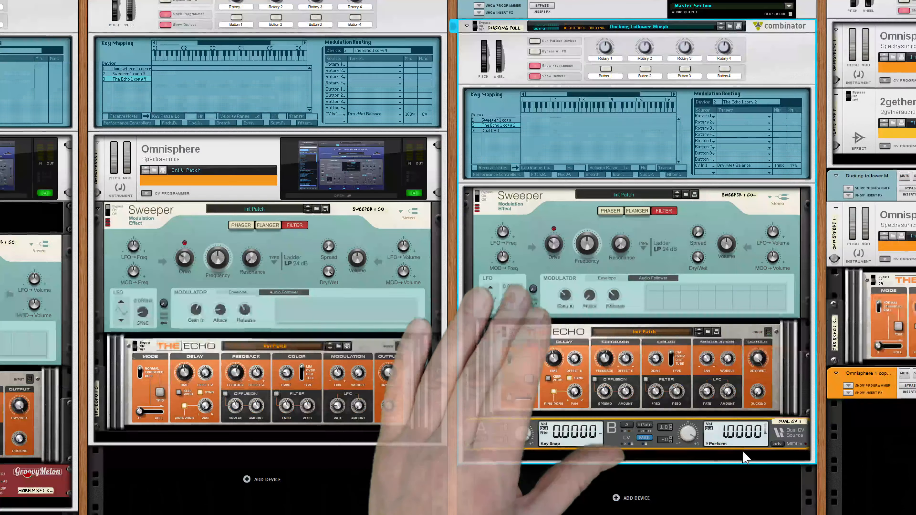
Point out the Sweeper's Gain In and set the maximum of The Echo's Dry/Wet Balance routing back to 0%.
left_click(760, 414)
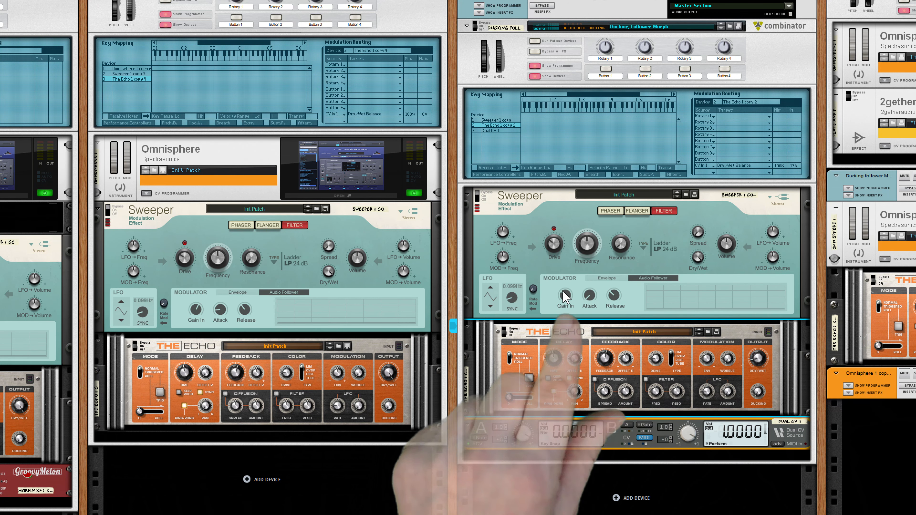
left_click(565, 298)
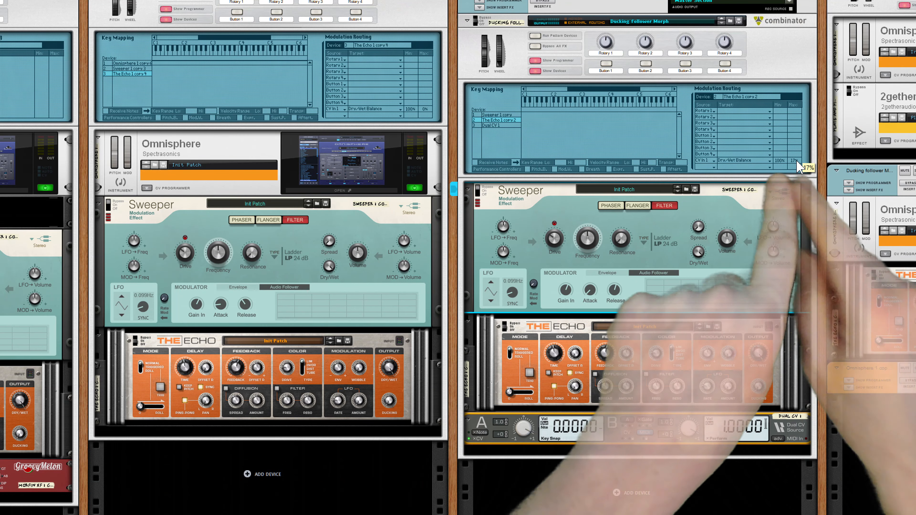
left_click_drag(794, 163, 789, 217)
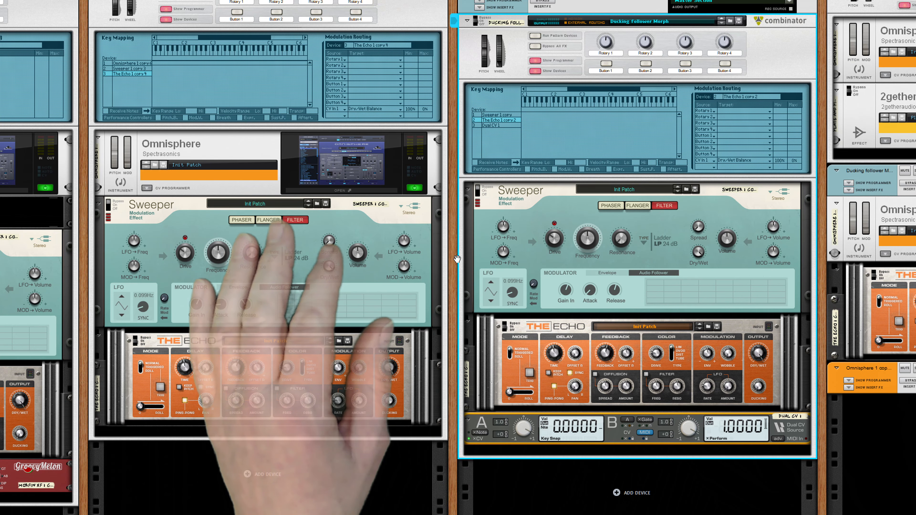
Select the Ducking Follower Morph Combinator holding only Omnisphere, Sweeper and The Echo for playing.
left_click_drag(454, 261, 726, 300)
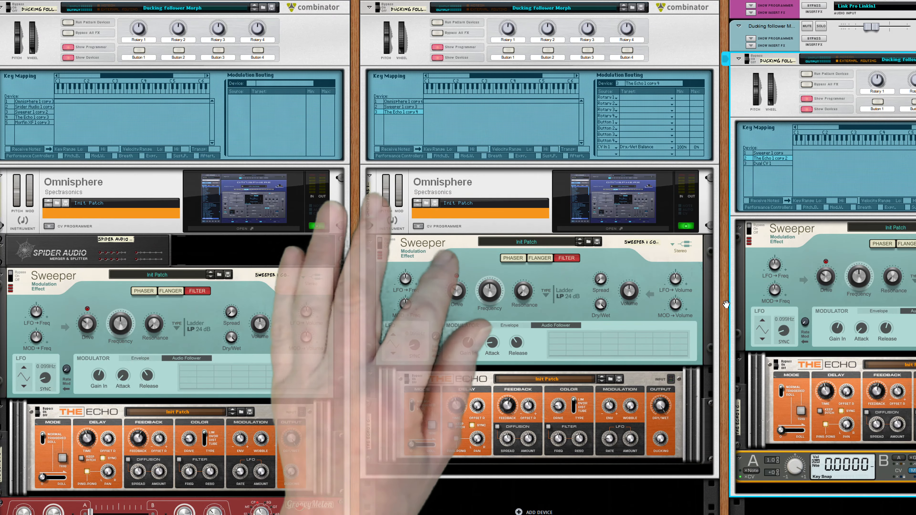
left_click(423, 165)
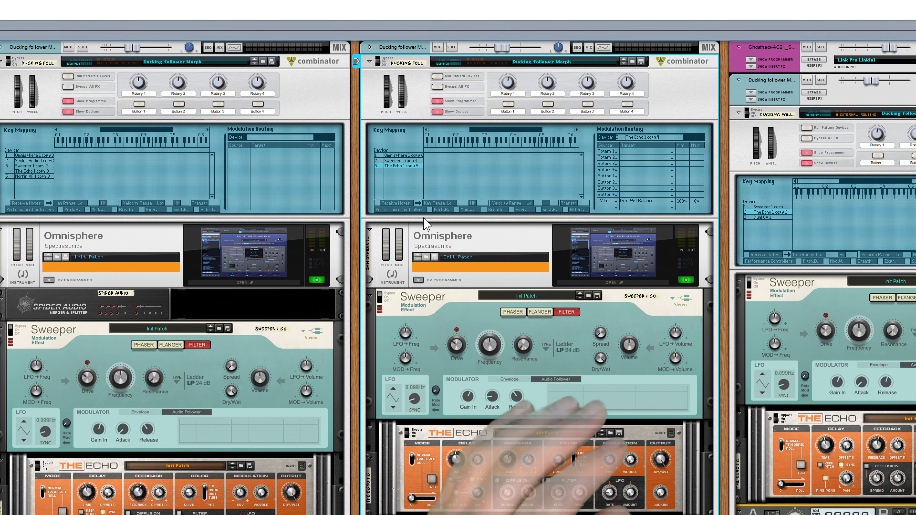
Insert an Audiomatic effect between The Echo and Morfin in the Combinator with Spider Audio and Sweeper, and choose its Wash effect.
left_click_drag(355, 242, 671, 161)
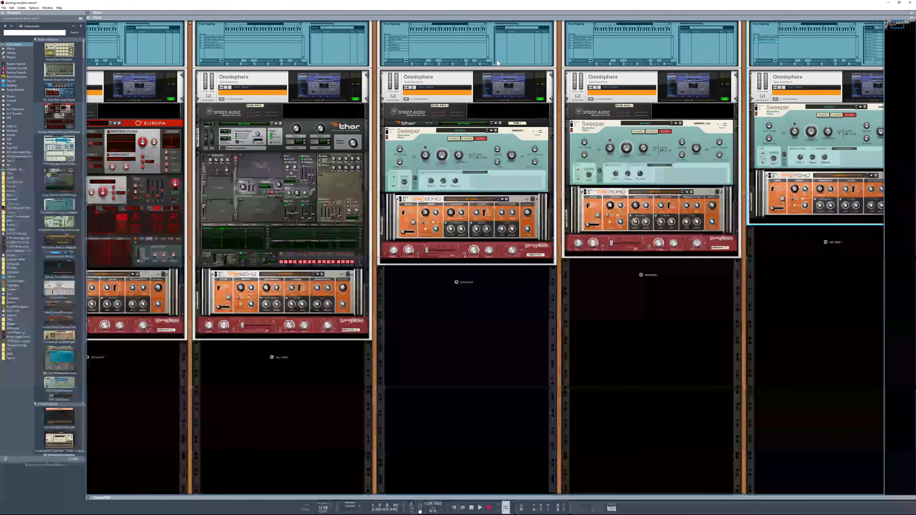
scroll(496, 61, "up", 3)
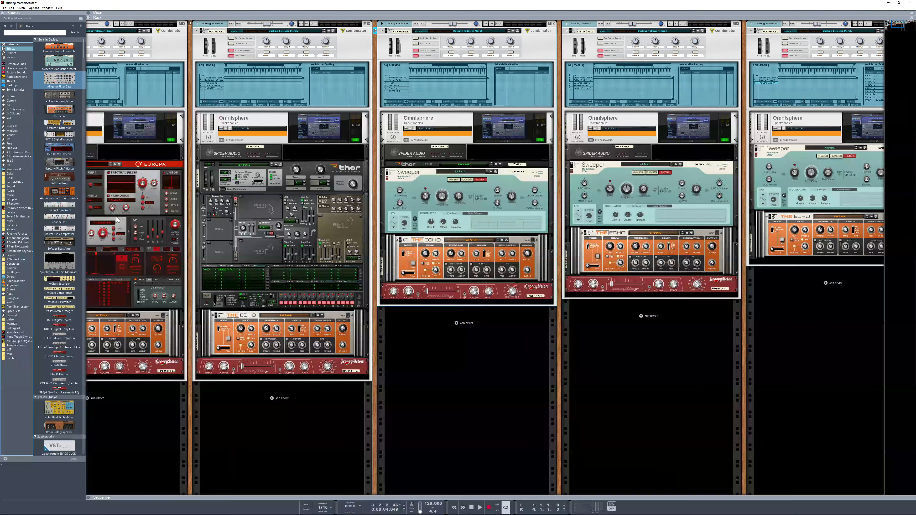
left_click_drag(204, 212, 623, 284)
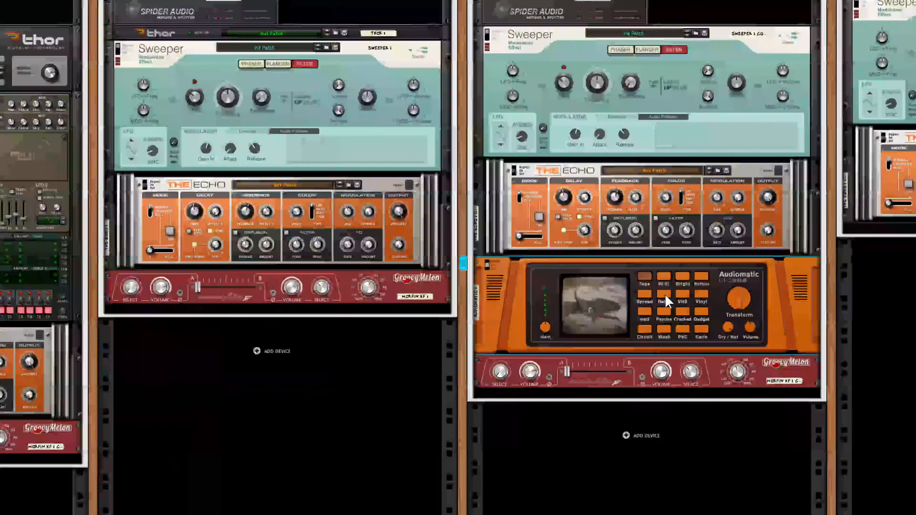
left_click(663, 330)
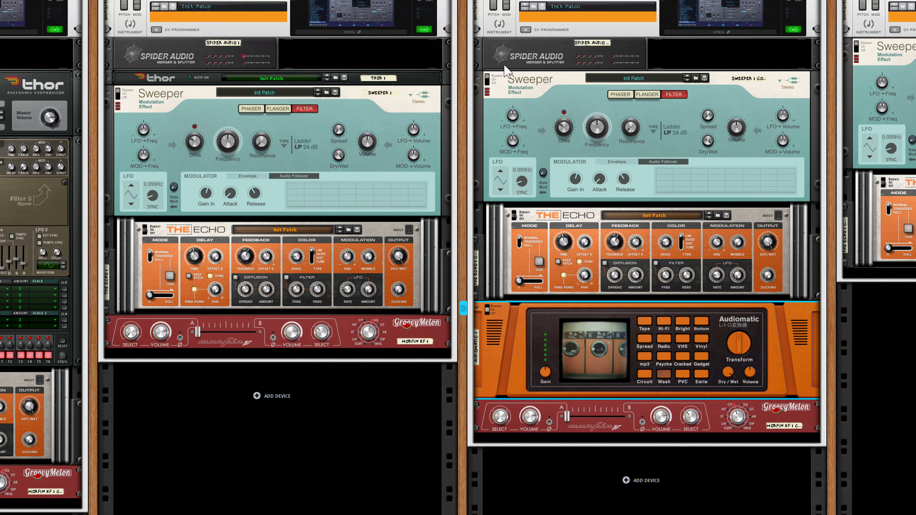
Select the Combinator containing Audiomatic for playing and return to Audiomatic's dry/wet and volume controls.
scroll(575, 17, "up", 5)
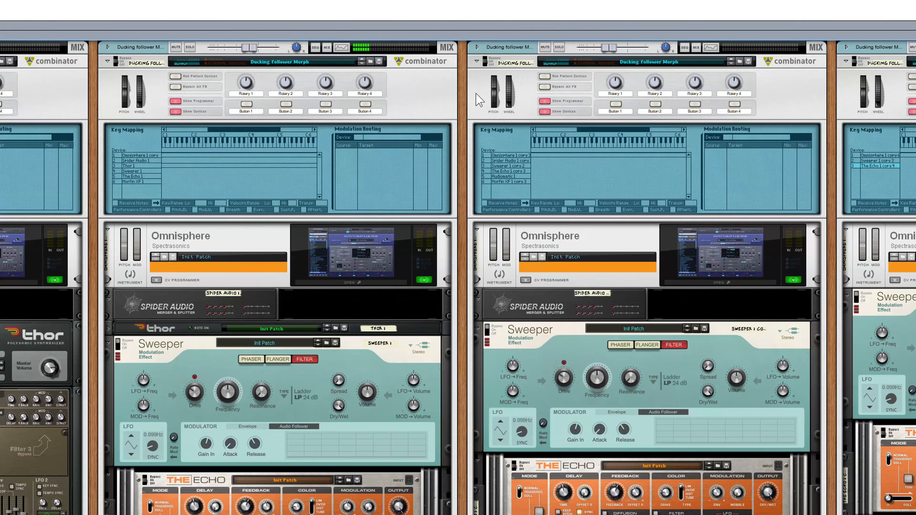
left_click(479, 99)
left_click(463, 62)
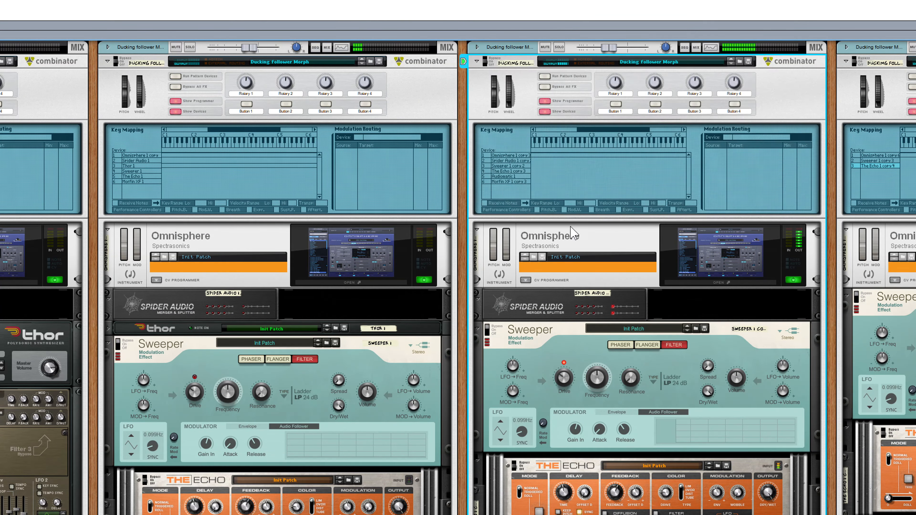
scroll(606, 254, "down", 6)
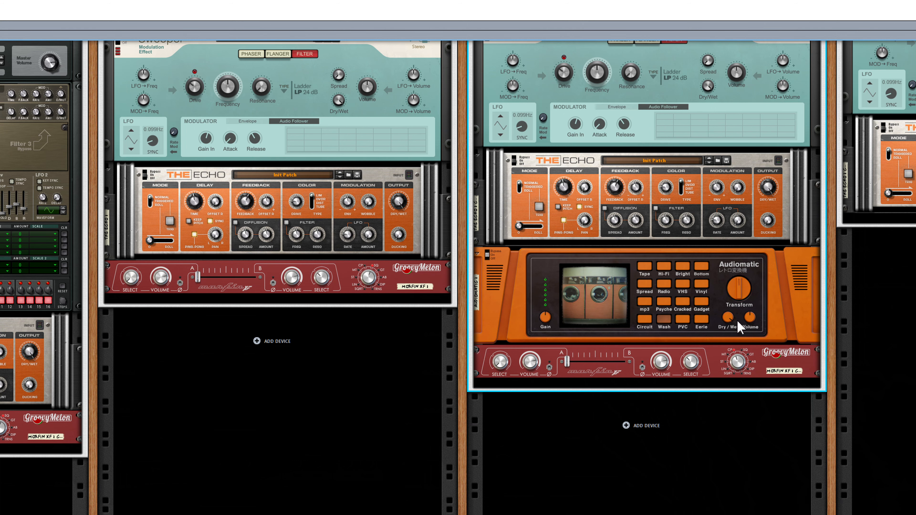
Delete the Audiomatic effect from the Combinator containing Spider Audio and Sweeper.
key("Delete")
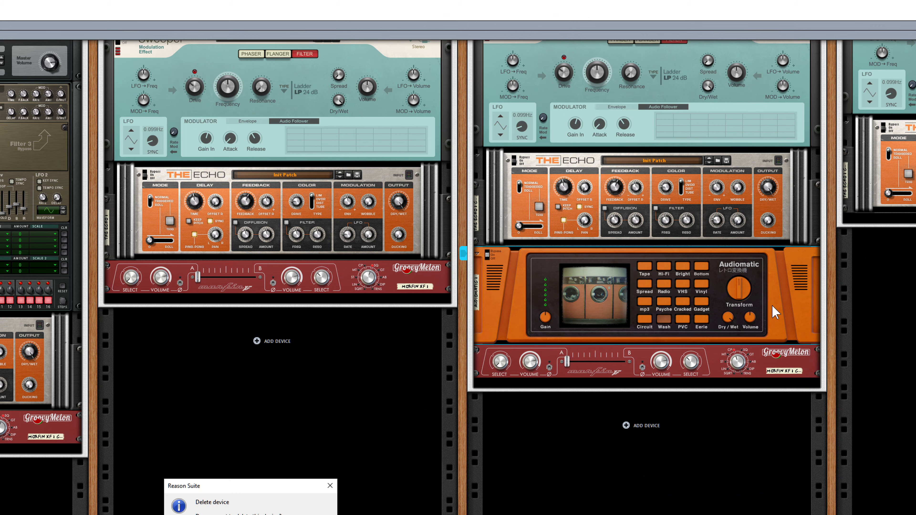
key("Return")
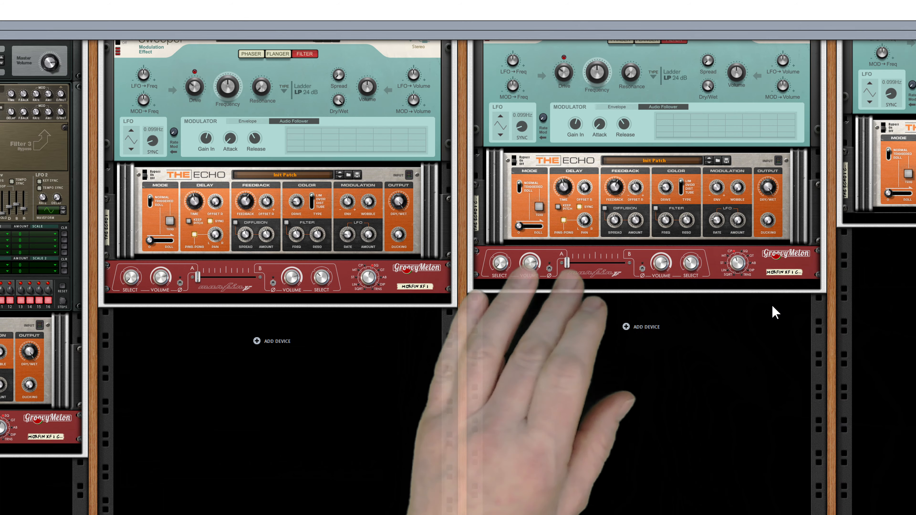
Inspect the rear cabling of the Combinator with Spider Audio, Sweeper, The Echo and Morfin, and return to the rack's front.
scroll(772, 311, "right", 3)
scroll(663, 133, "up", 6)
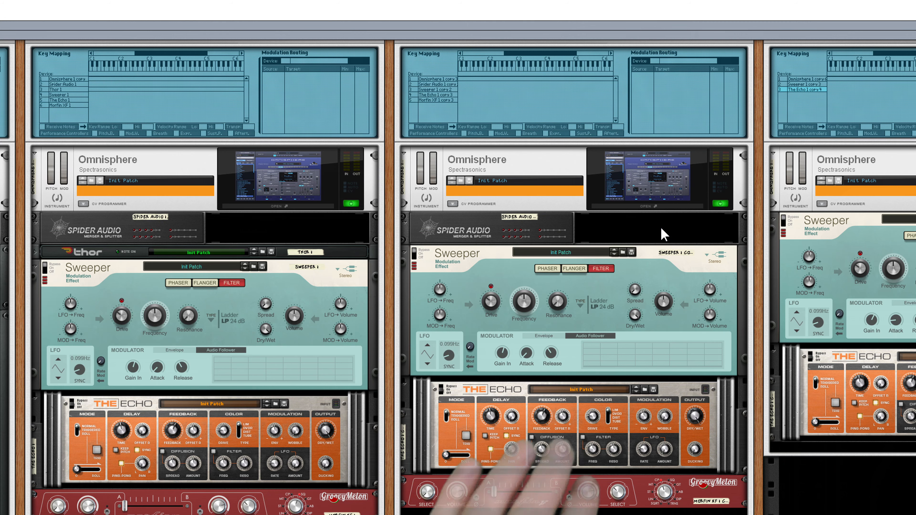
key("Tab")
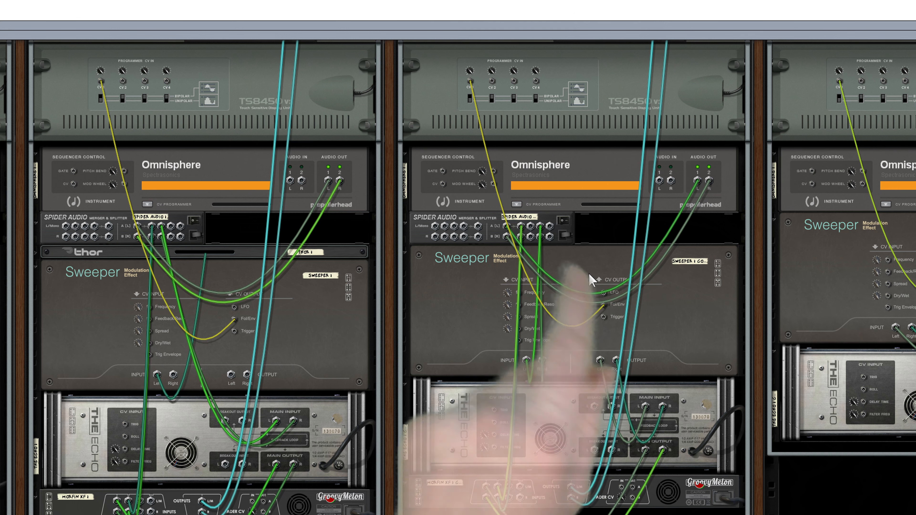
scroll(628, 172, "up", 3)
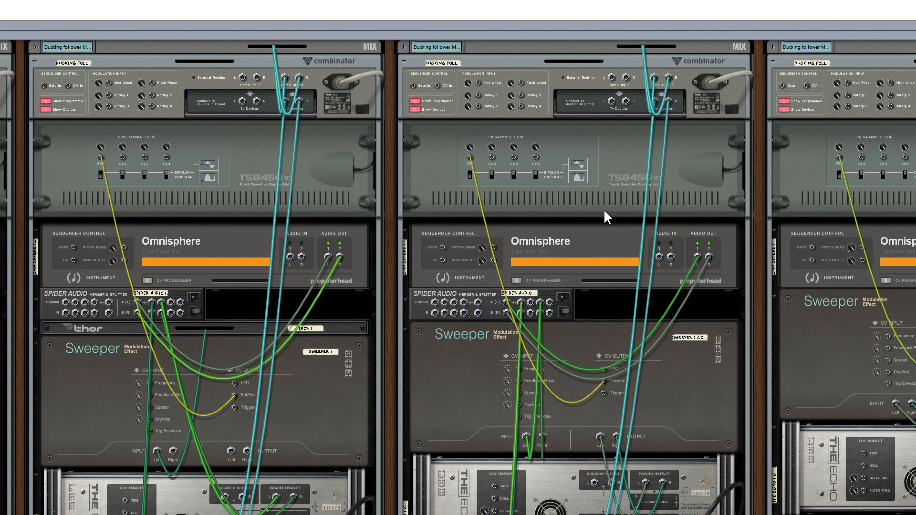
key("Tab")
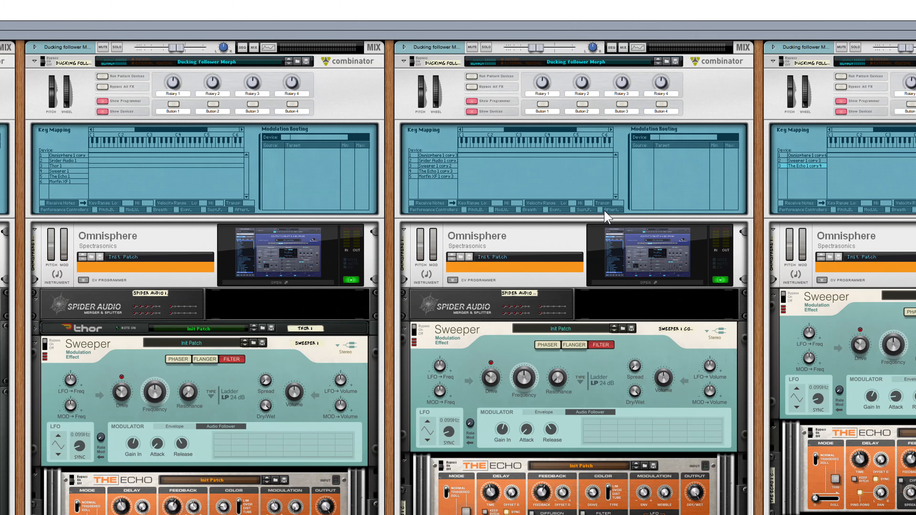
Show the Morfin XF 1 modulation routing in the Combinator programmer and point out Morfin's A-to-B crossfader.
left_click(434, 177)
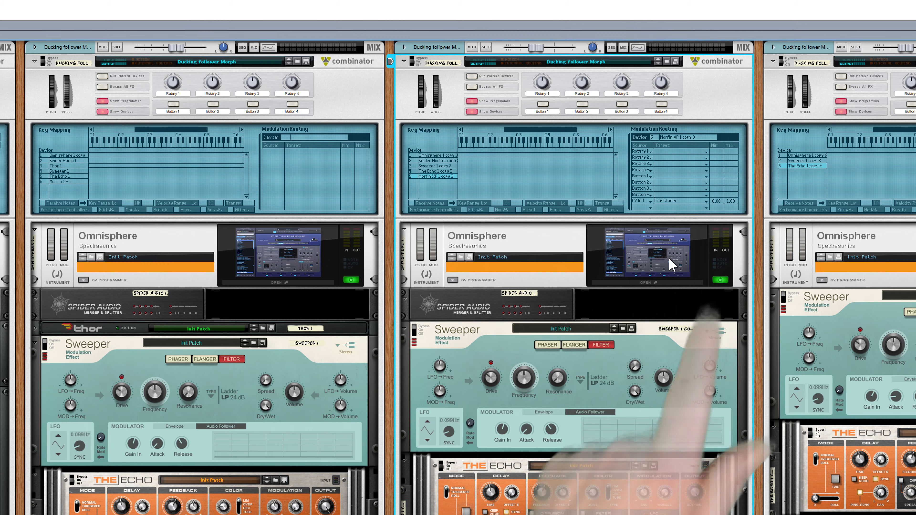
scroll(641, 361, "down", 1)
scroll(640, 354, "down", 4)
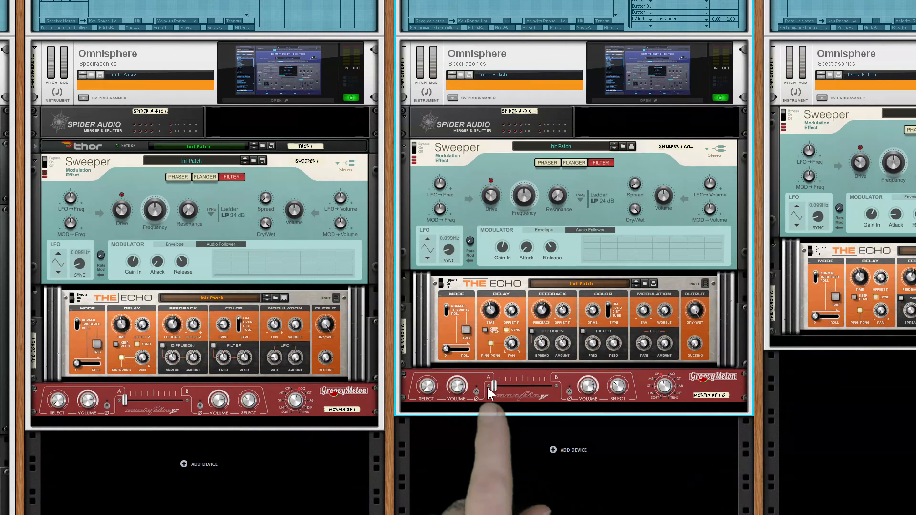
left_click_drag(495, 384, 530, 393)
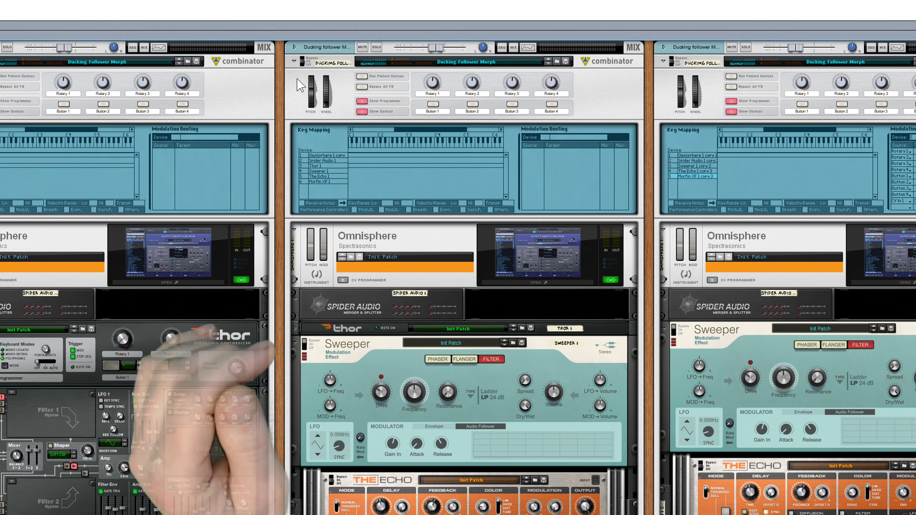
Unfold Thor in the Combinator that also holds Sweeper and go through its chain down to The Echo and Morfin.
scroll(420, 363, "down", 2)
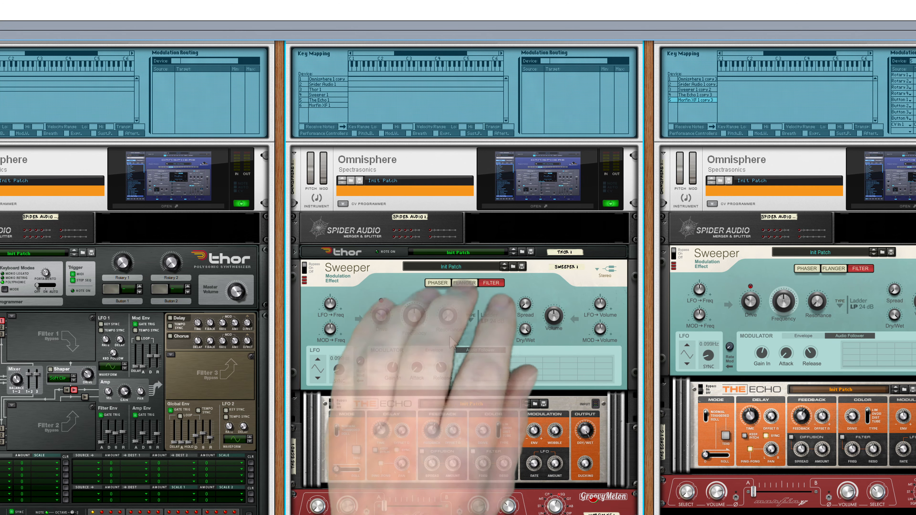
left_click(295, 252)
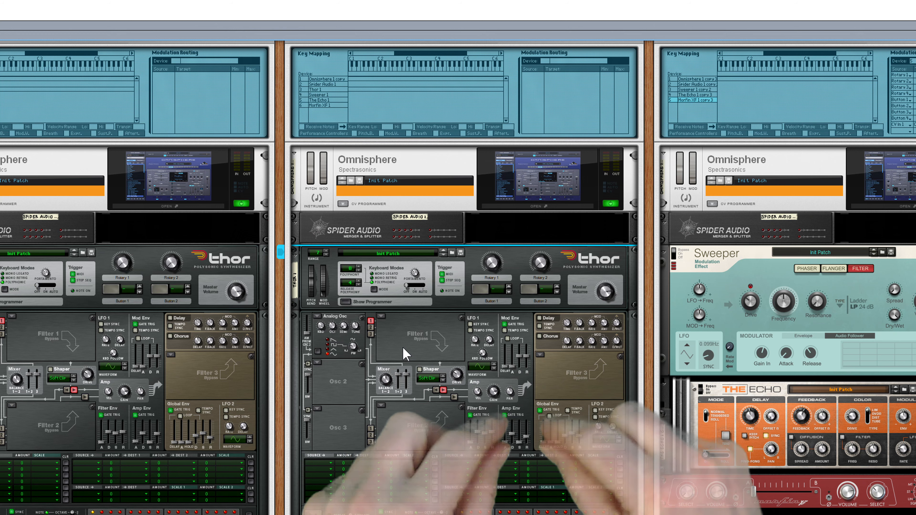
scroll(403, 354, "down", 5)
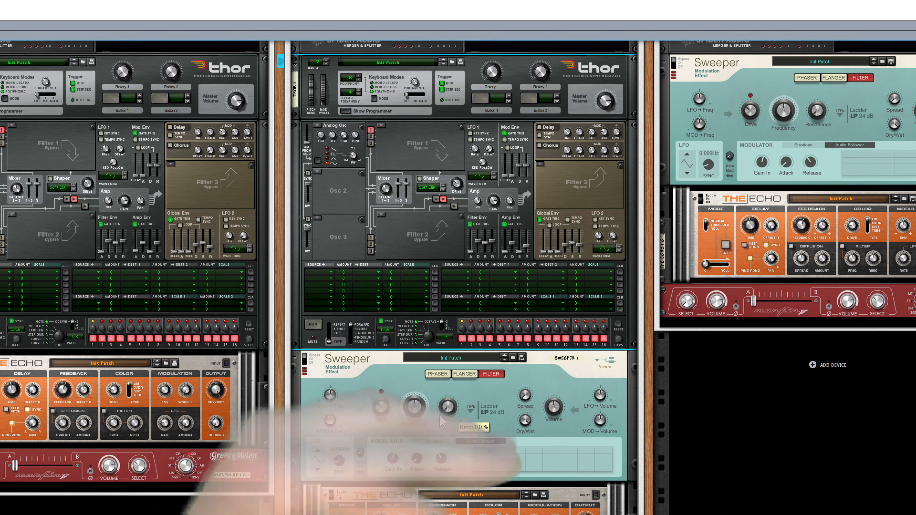
scroll(439, 420, "down", 4)
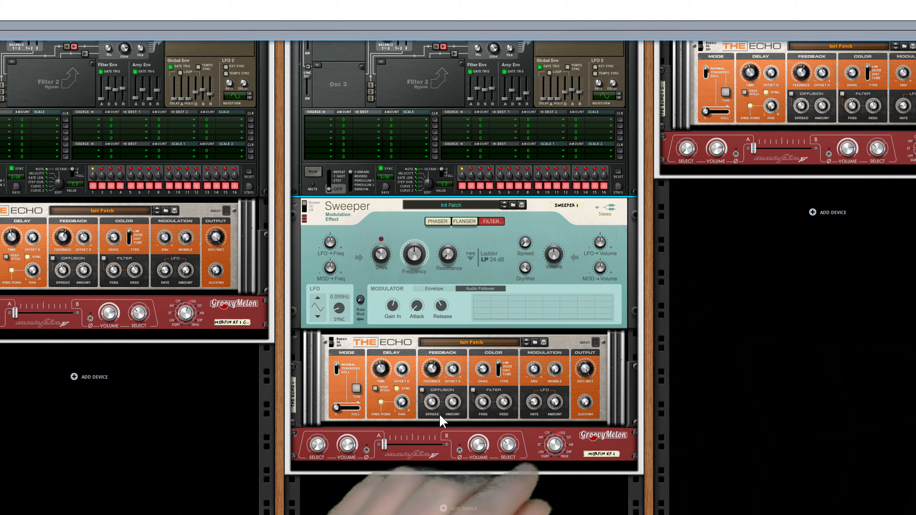
scroll(455, 339, "up", 10)
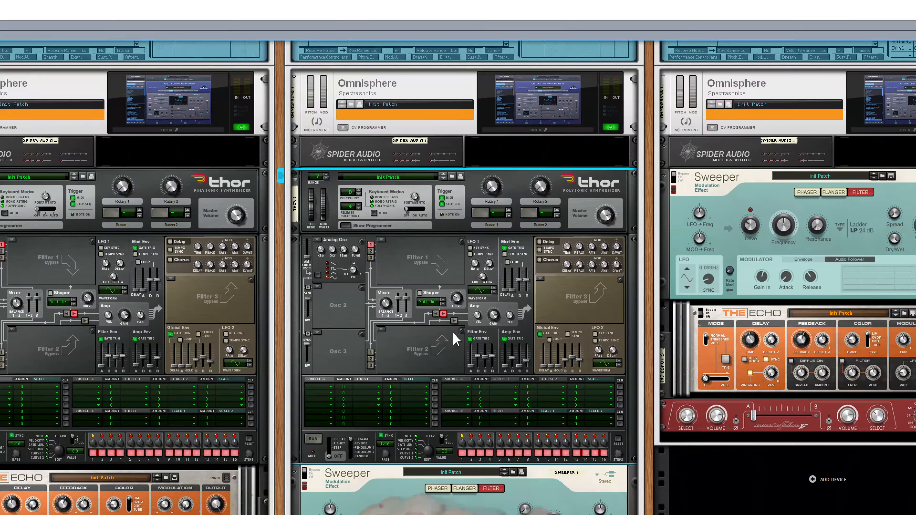
Select the Combinator with Thor and no Sweeper for playing and show Thor's Mod Env to CV Out1 routing.
left_click_drag(284, 278, 794, 233)
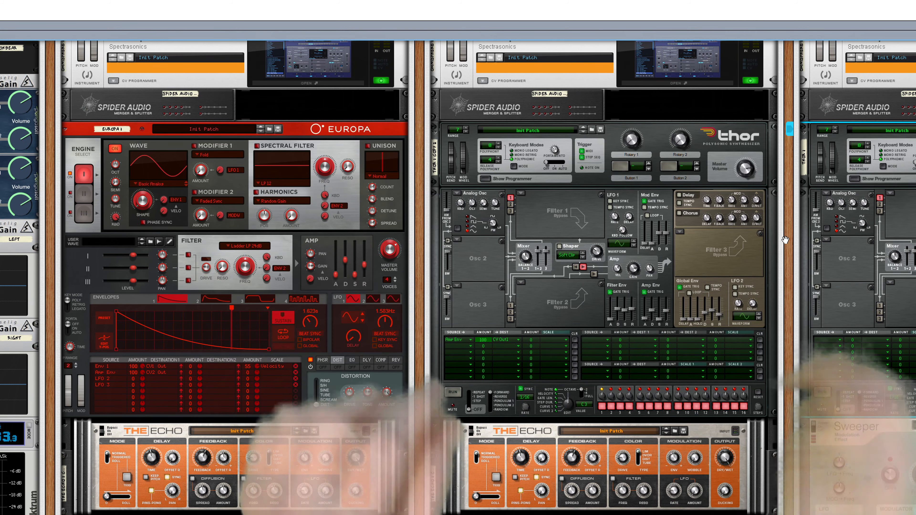
scroll(801, 317, "down", 3)
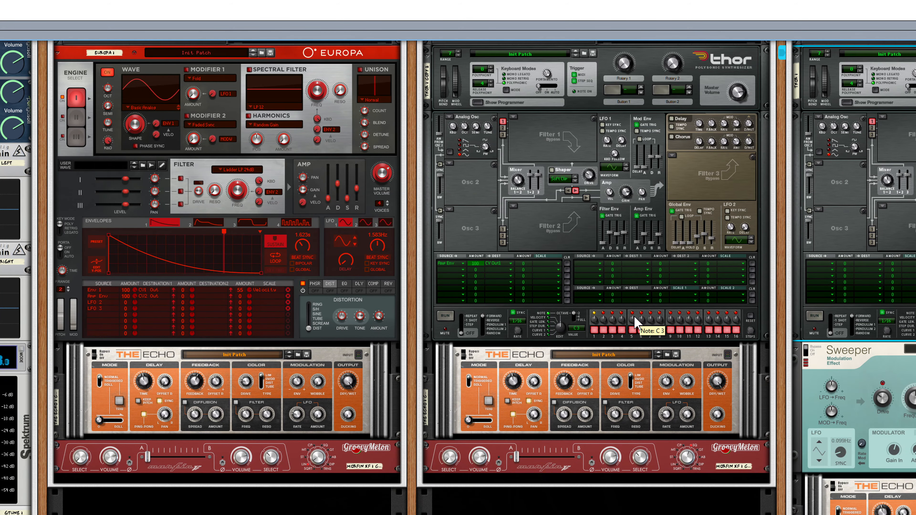
scroll(615, 319, "up", 10)
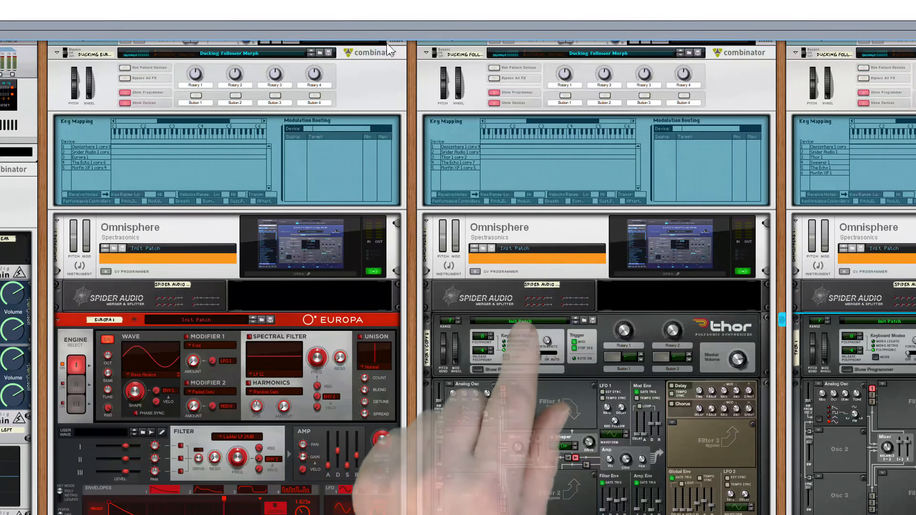
left_click(428, 80)
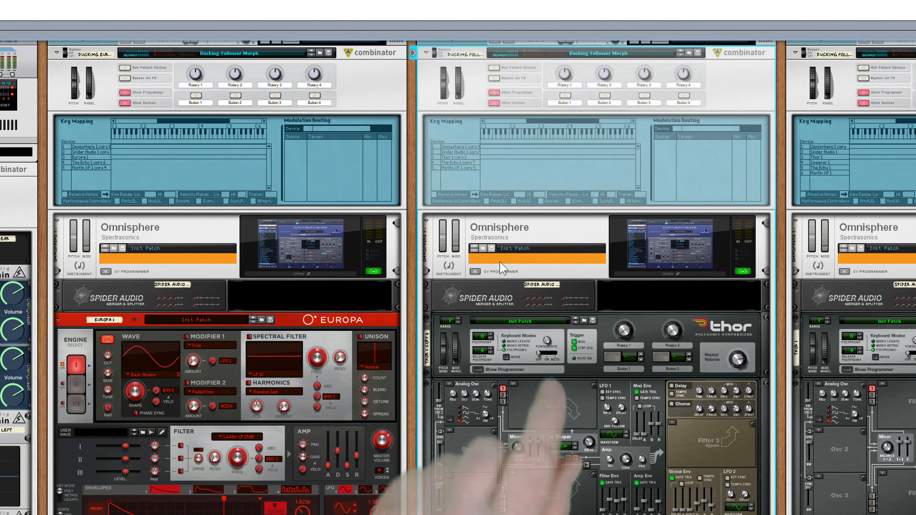
scroll(505, 269, "down", 6)
scroll(505, 269, "down", 5)
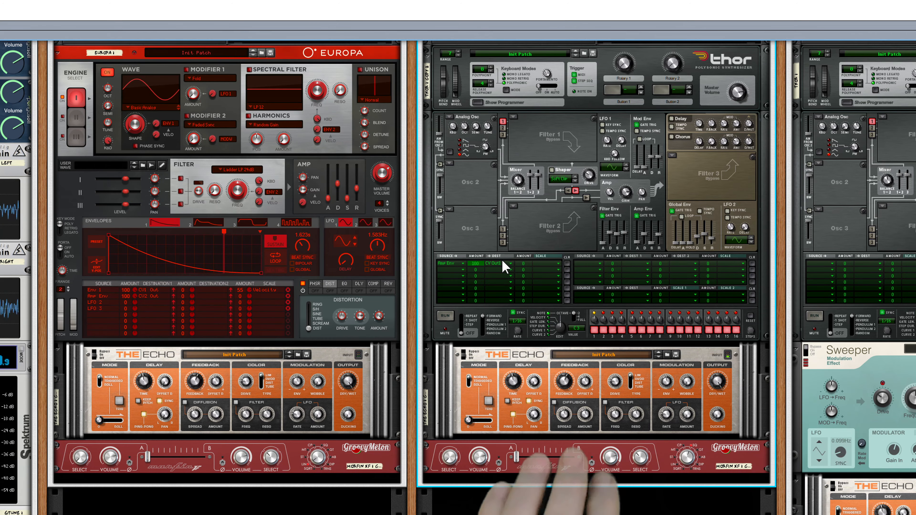
Select the Combinator with Europa for playing and show Europa's envelope and modulation settings above The Echo and Morfin.
scroll(250, 266, "up", 6)
scroll(114, 93, "left", 3)
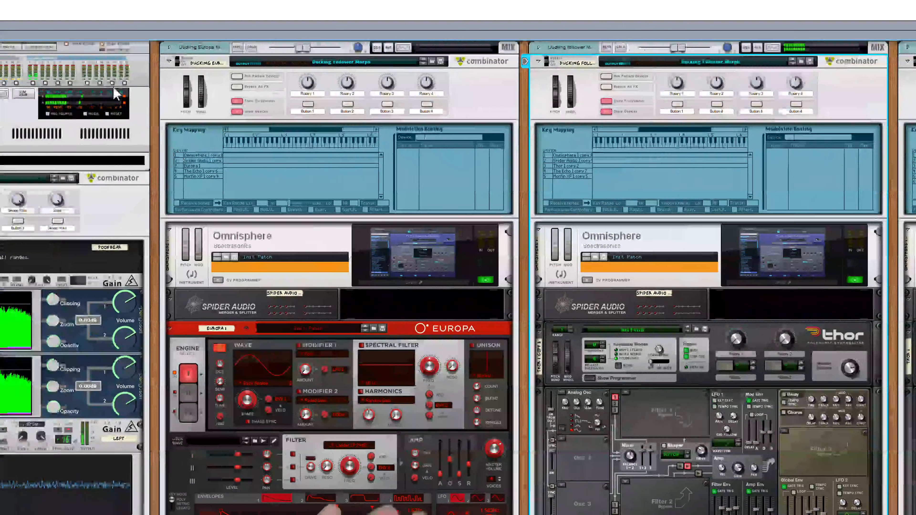
left_click(178, 78)
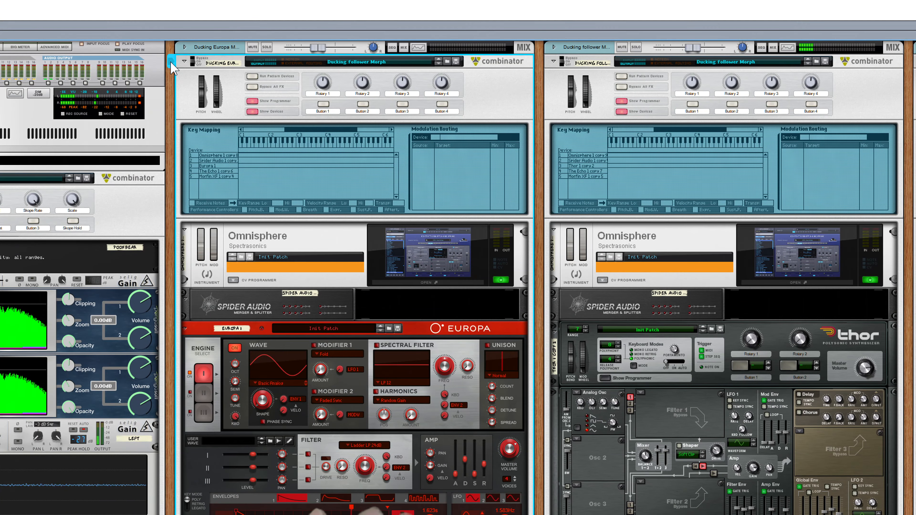
scroll(349, 313, "down", 8)
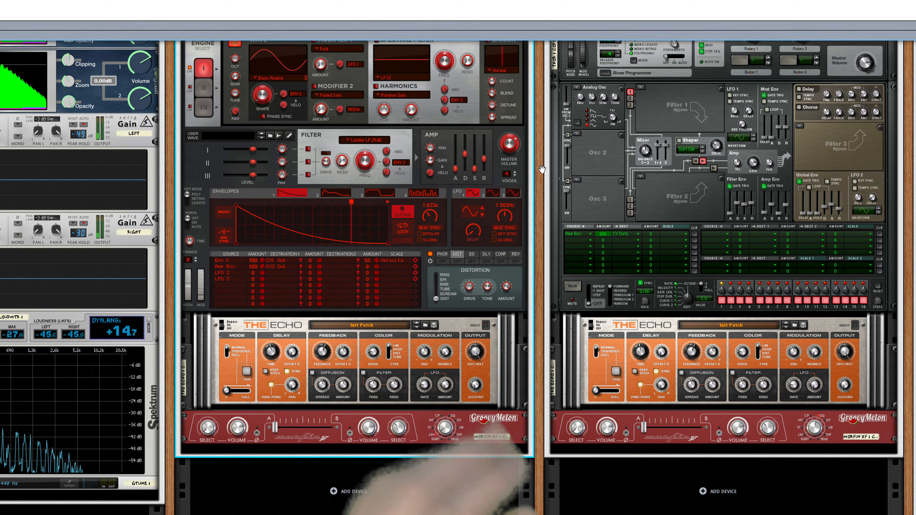
Return to the Combinator holding both Thor and Sweeper and fold Thor.
left_click_drag(540, 170, 262, 340)
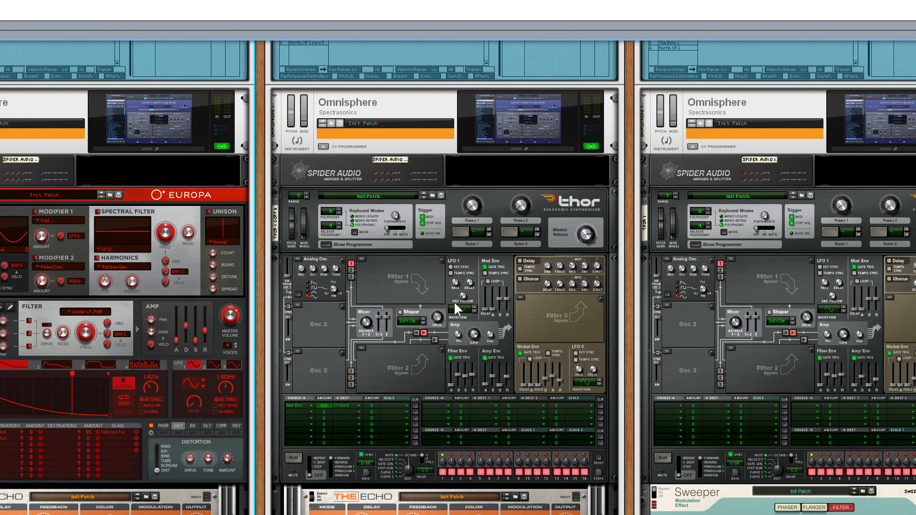
left_click_drag(629, 279, 166, 235)
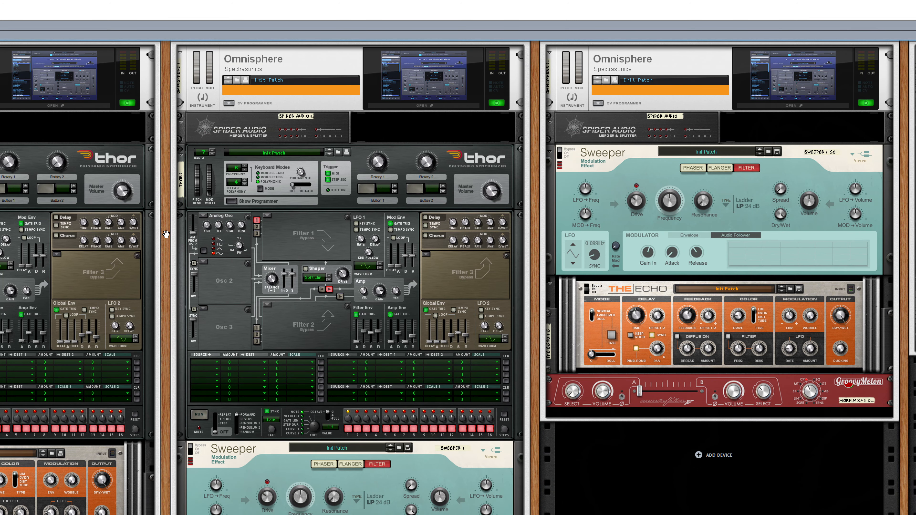
scroll(140, 228, "left", 3)
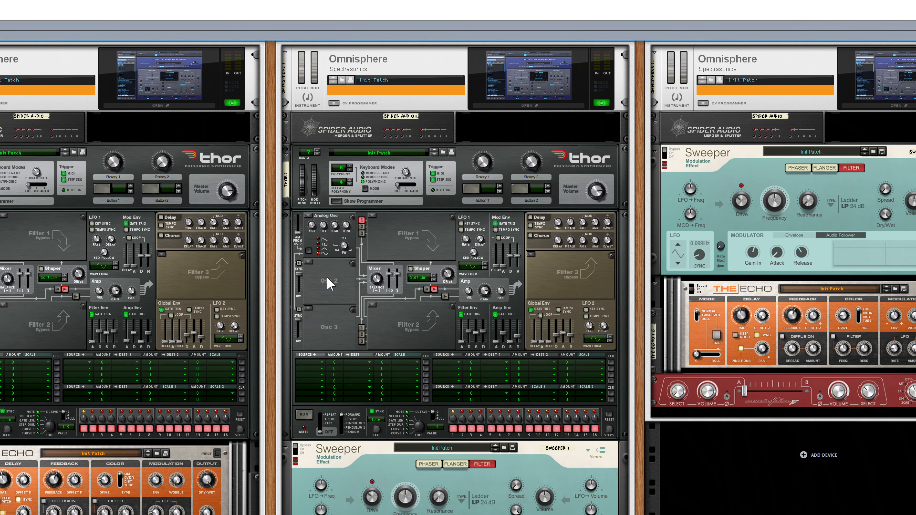
left_click(286, 155)
scroll(470, 313, "up", 5)
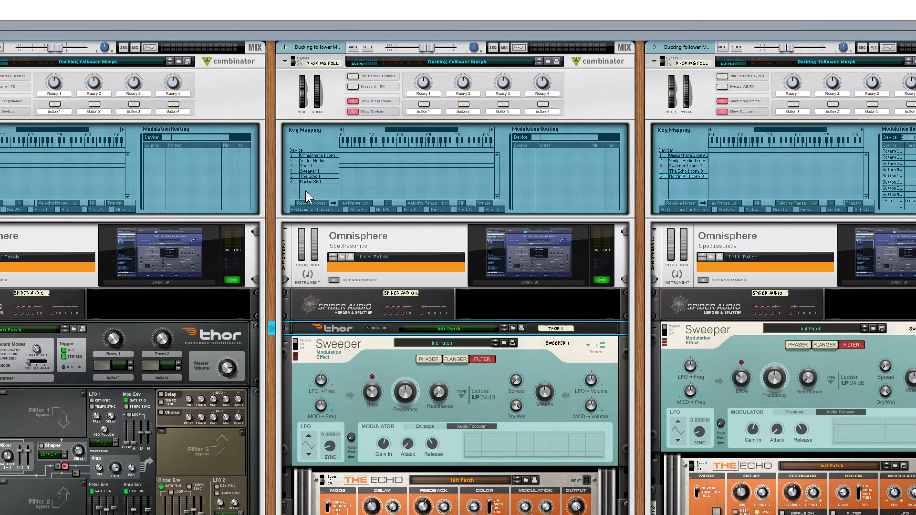
Compare the Combinator with Thor and Sweeper against the Sweeper-only one by alternately selecting them for playing, finishing on the Sweeper-only one.
left_click(656, 90)
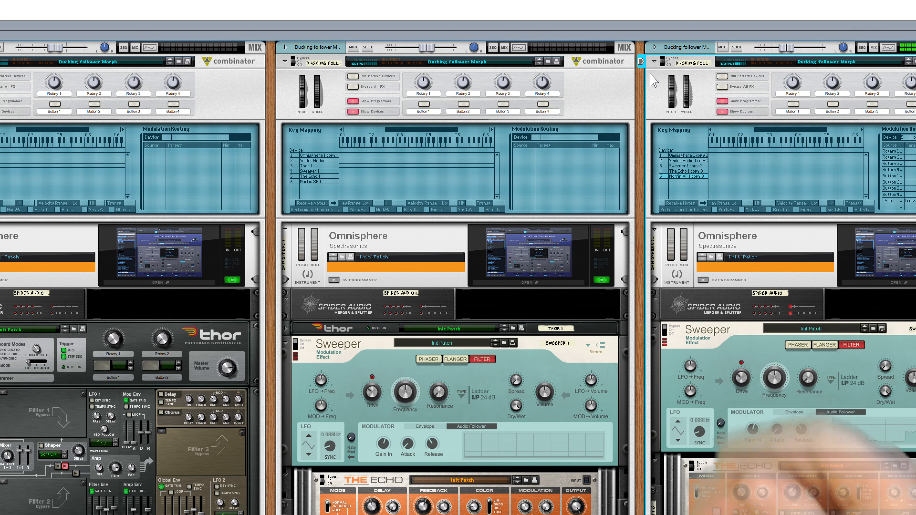
left_click(280, 78)
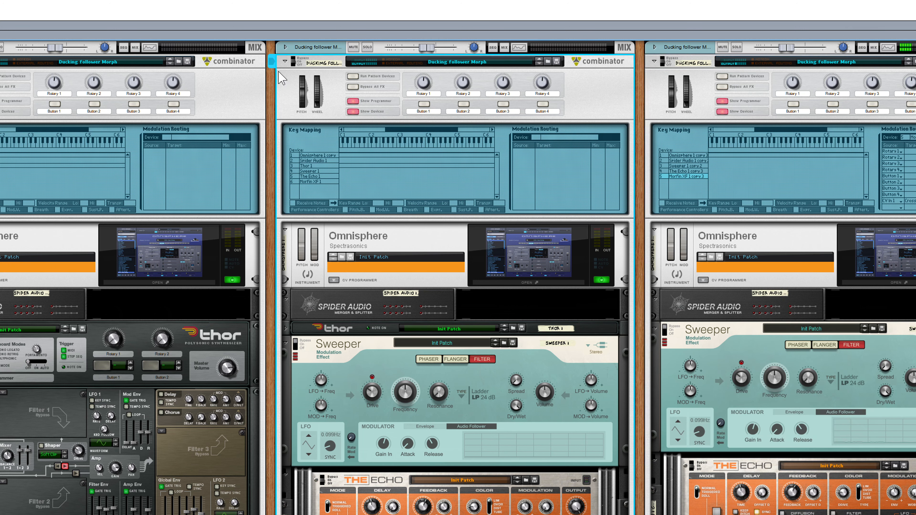
left_click(271, 61)
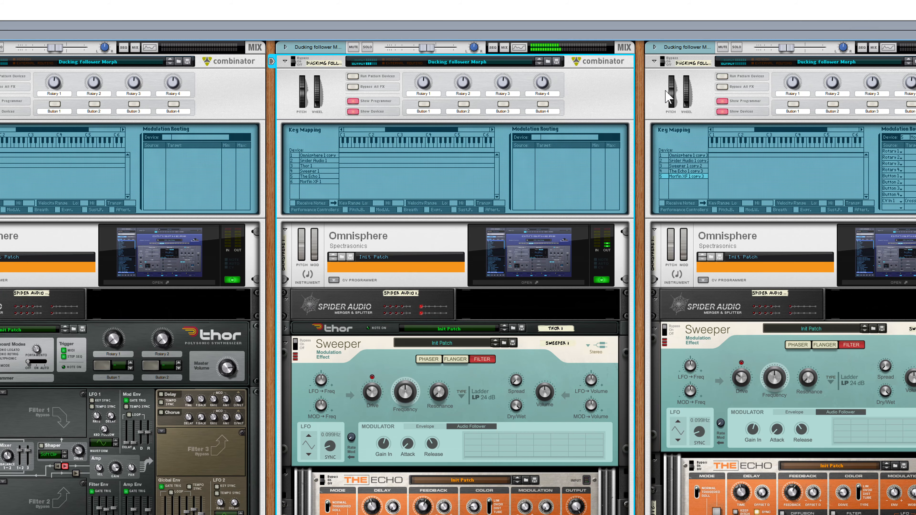
left_click(648, 76)
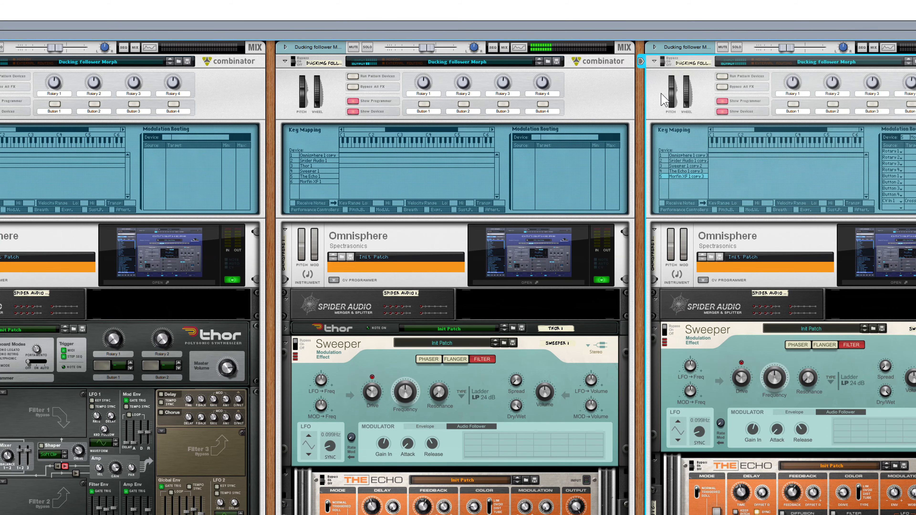